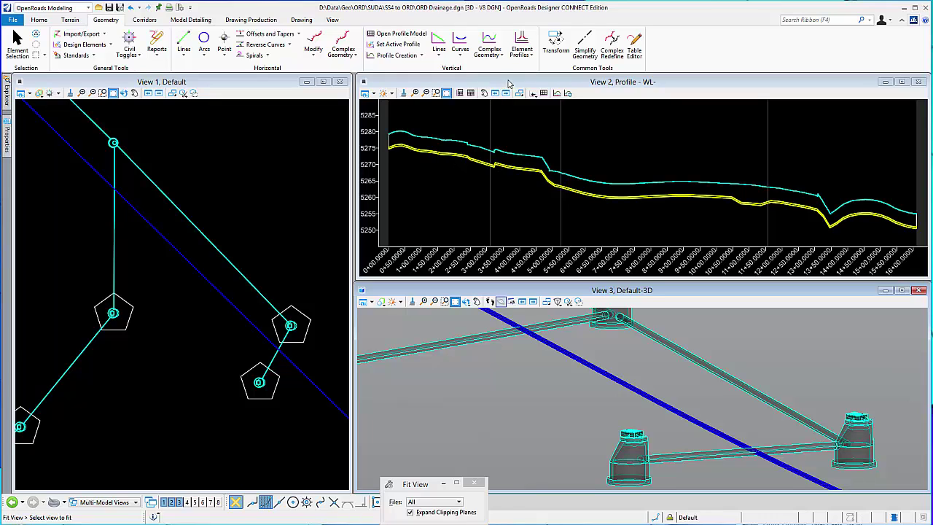
# - Fit all files into the views and make the WL- profile view (View 2) active
pyautogui.click(509, 84)
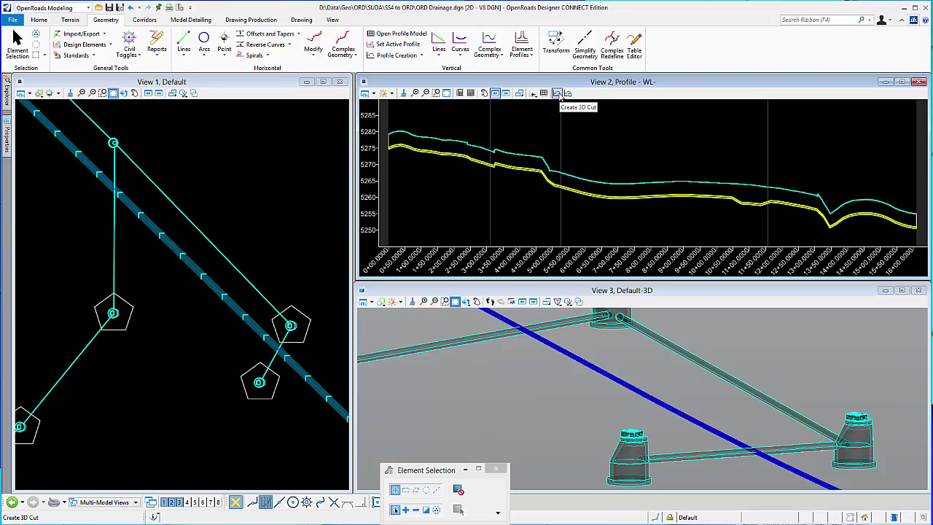
# - Create a 3D cut with Corners placement around the storm drain crossing area of the WL profile
pyautogui.click(558, 94)
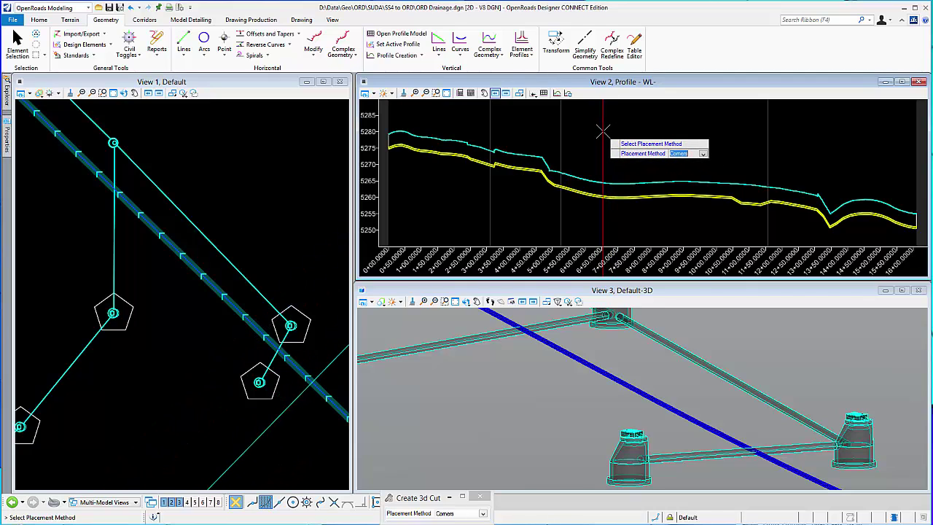
pyautogui.press('Down')
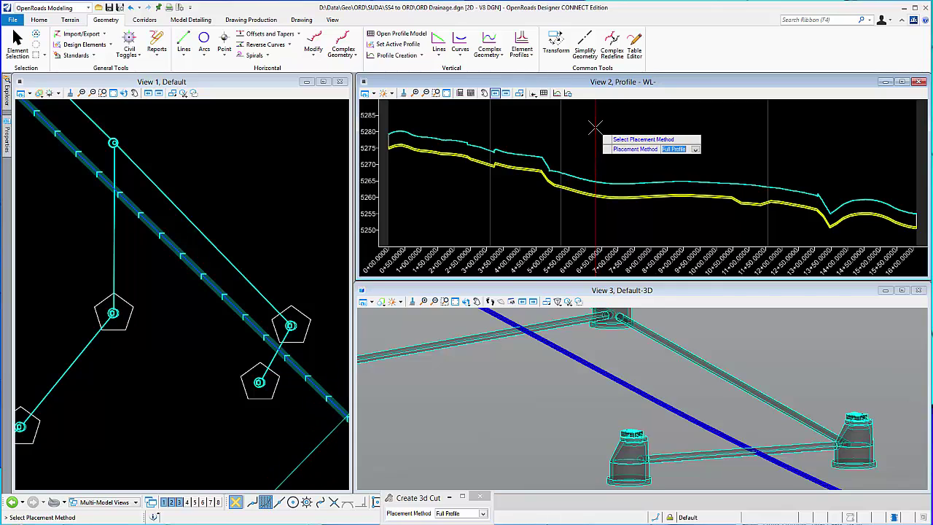
pyautogui.press('Up')
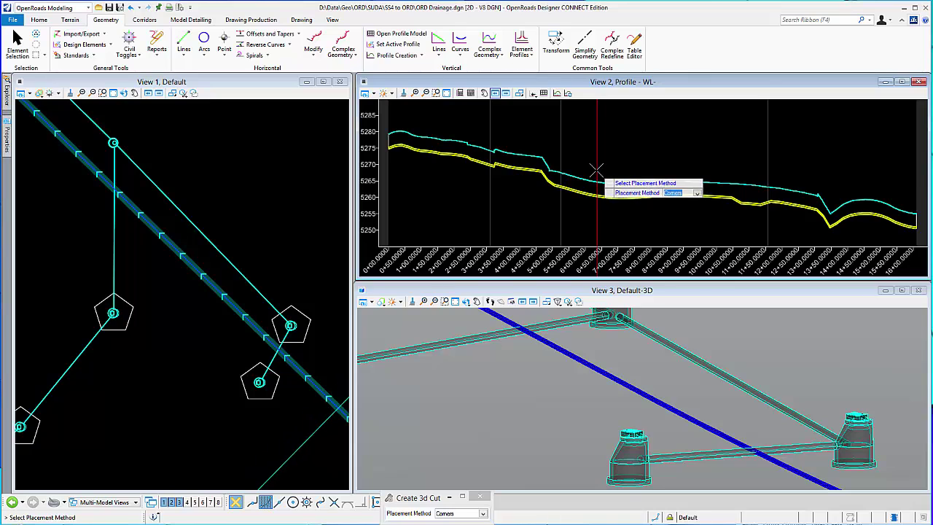
pyautogui.click(596, 170)
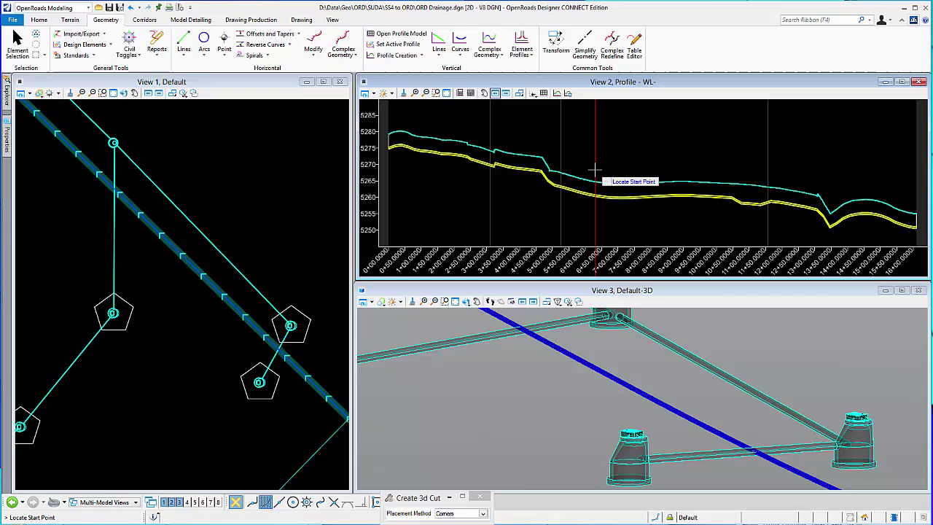
pyautogui.click(595, 171)
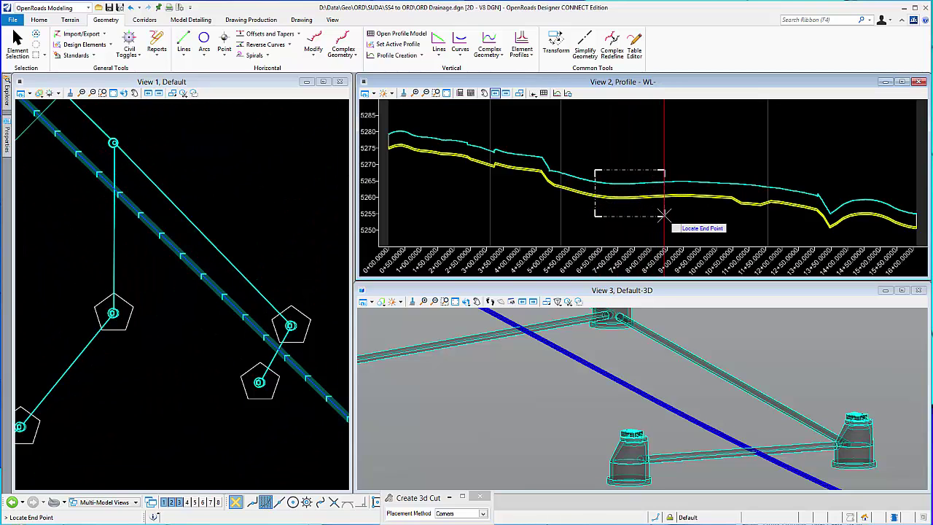
pyautogui.click(665, 213)
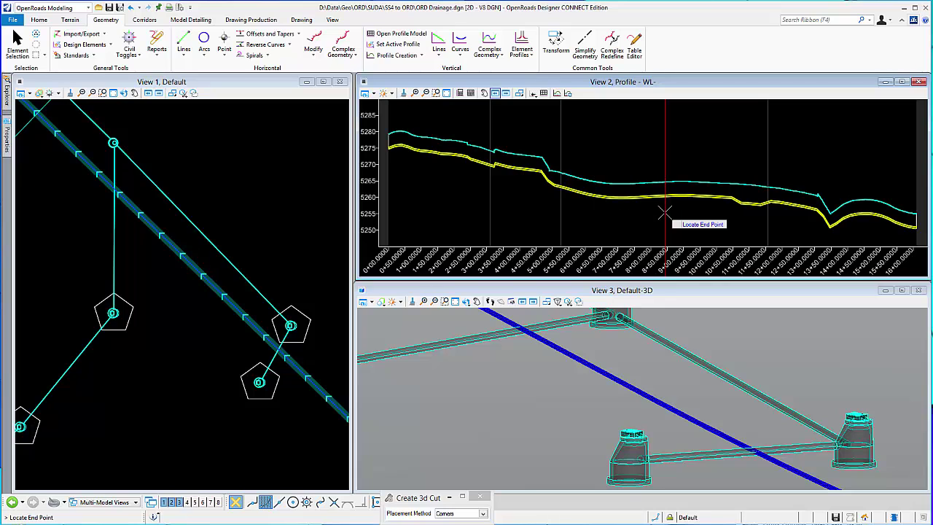
# - Zoom into the cut and identify the SS-5 and SS-13 storm drain crossings
pyautogui.scroll(2, 630, 206)
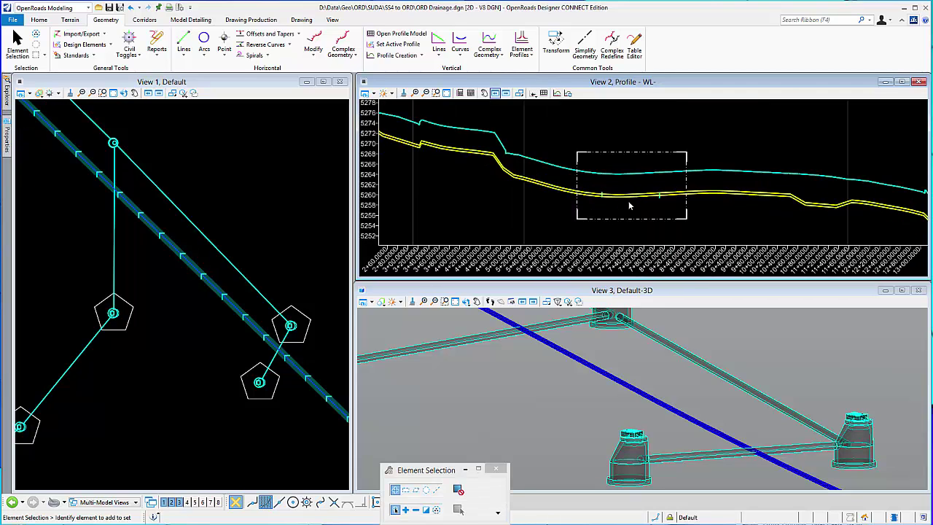
pyautogui.scroll(3, 630, 206)
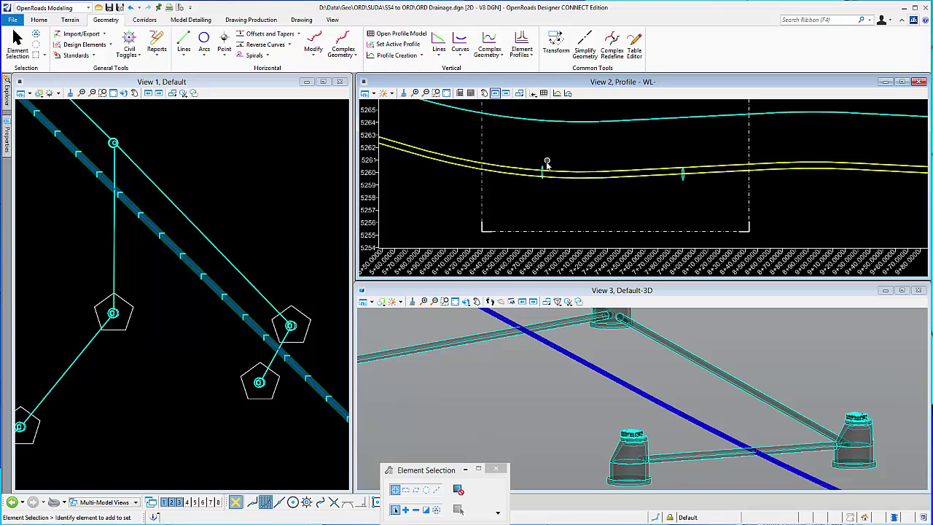
pyautogui.moveTo(544, 166)
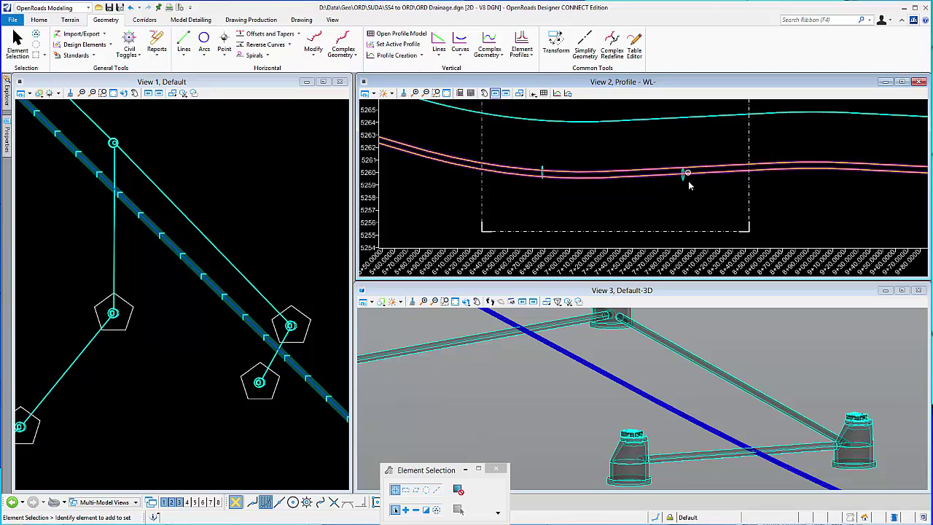
pyautogui.moveTo(685, 183)
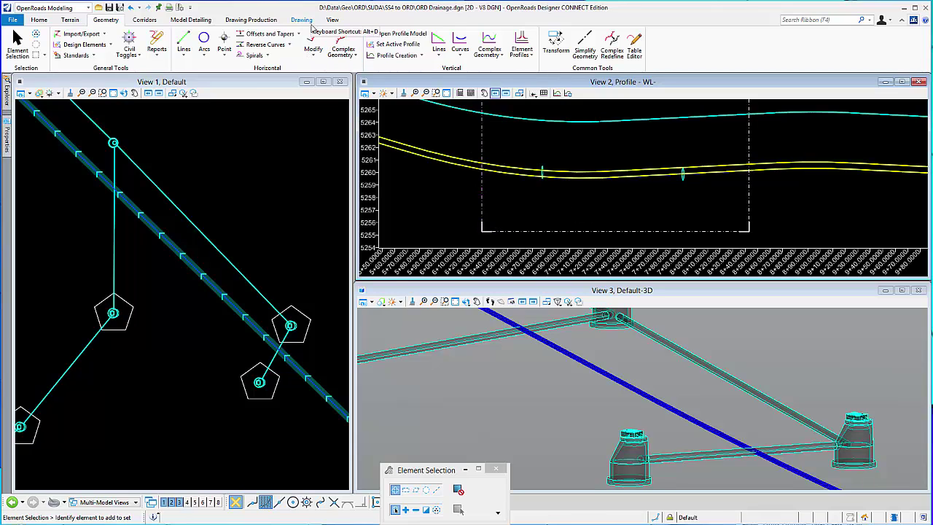
# - Move the Element Selection dialog aside and bring up the Drawing ribbon tools
pyautogui.moveTo(425, 472); pyautogui.dragTo(411, 423)
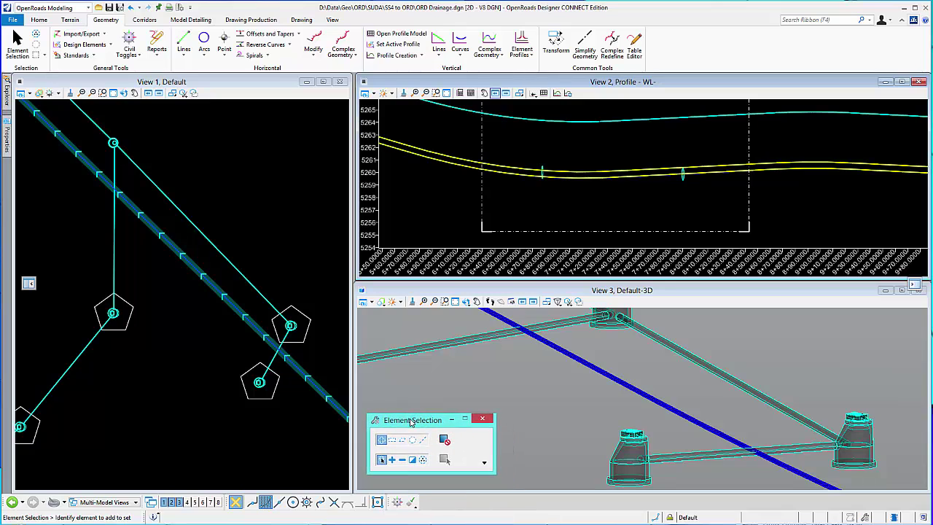
pyautogui.click(397, 502)
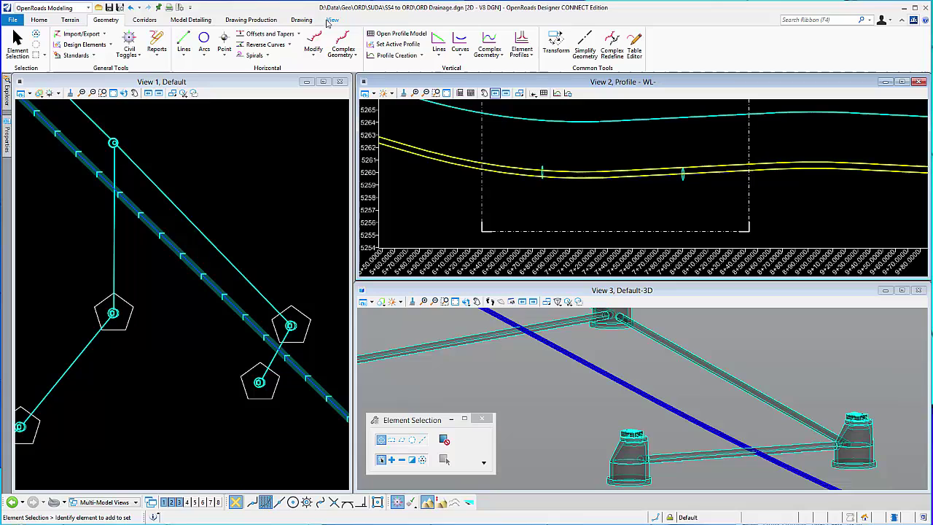
pyautogui.click(303, 20)
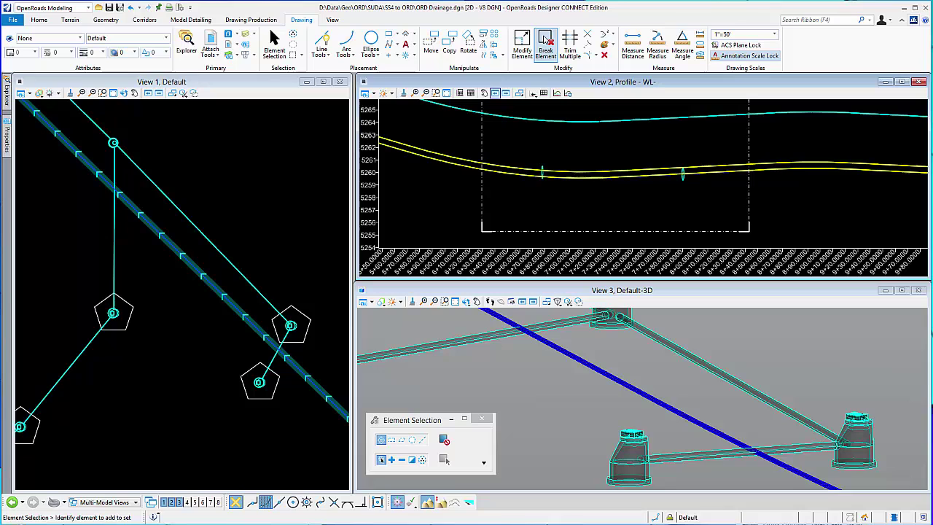
# - Break out the WL- waterline profile between the cut's left and right edges
pyautogui.click(547, 41)
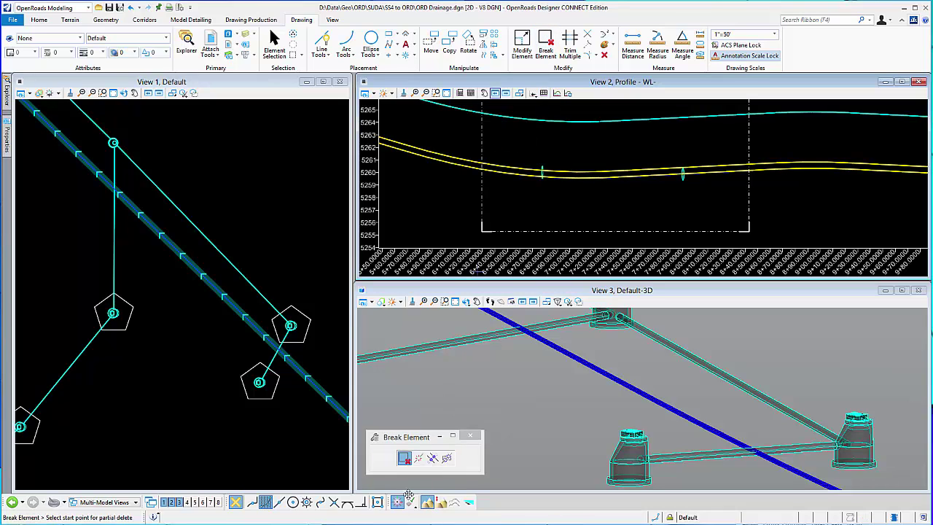
pyautogui.click(446, 92)
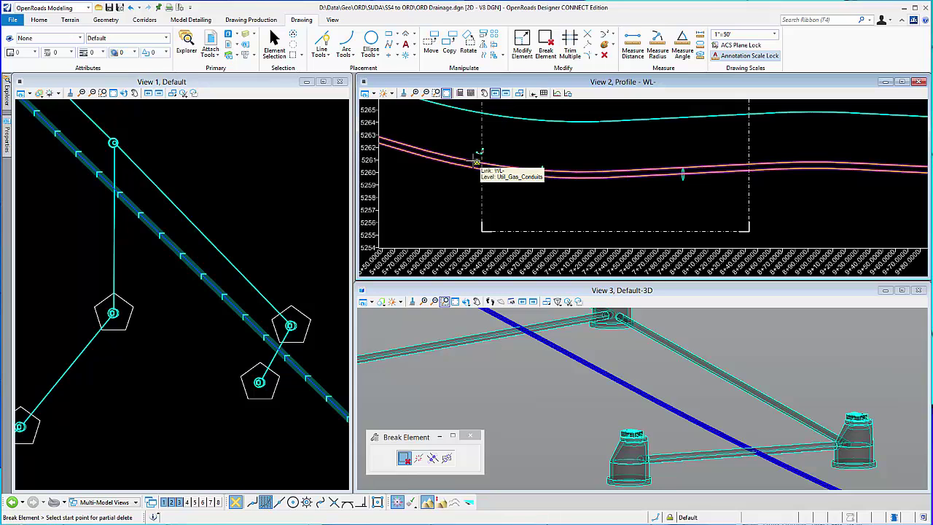
pyautogui.click(477, 159)
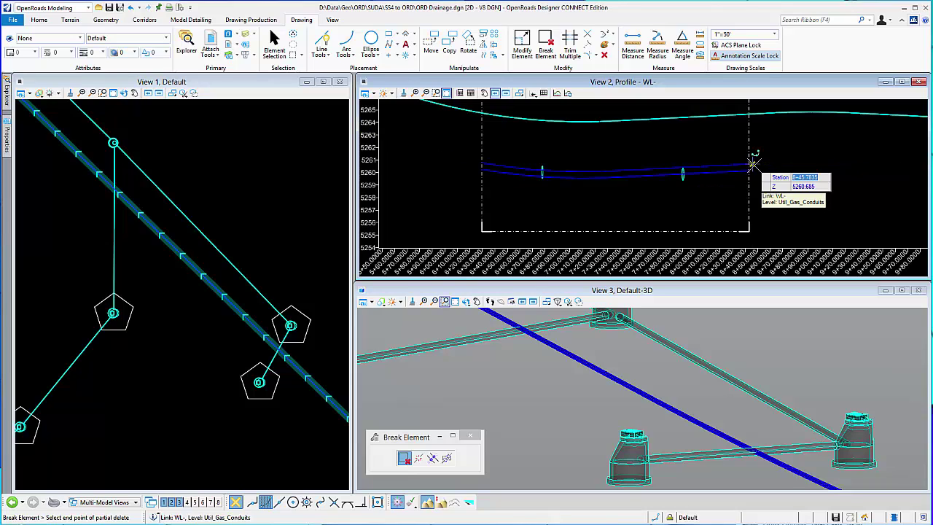
pyautogui.click(752, 162)
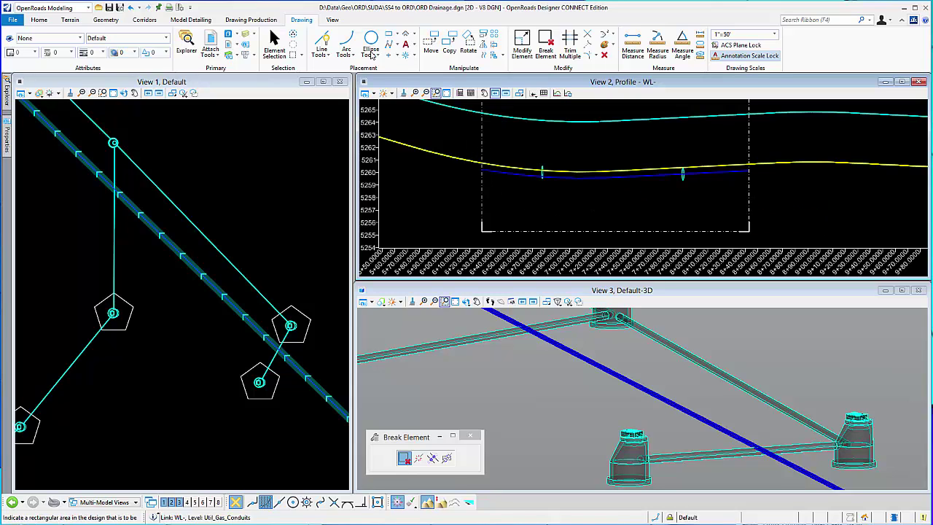
# - Draw a Profile Complex By PI dip: -6.42% down, -0.38% beneath the crossings, 6.51% back up
pyautogui.click(105, 20)
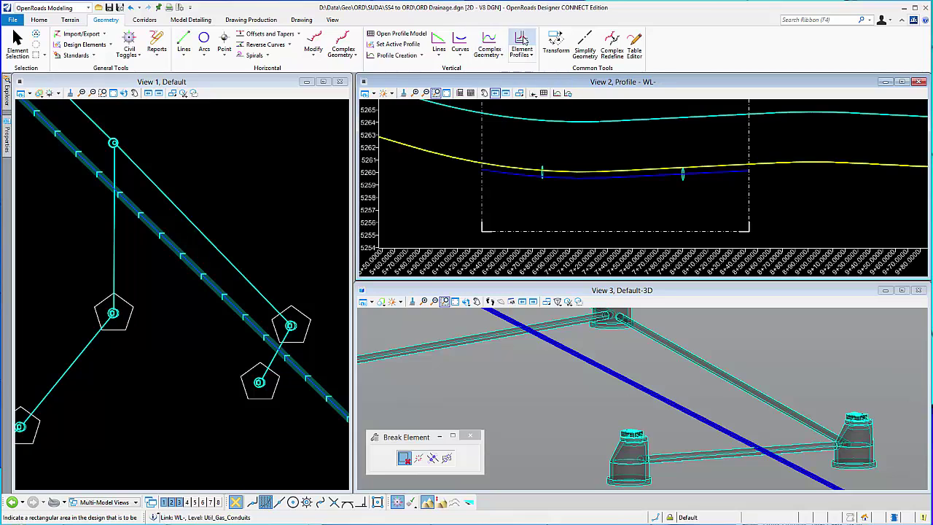
pyautogui.click(506, 56)
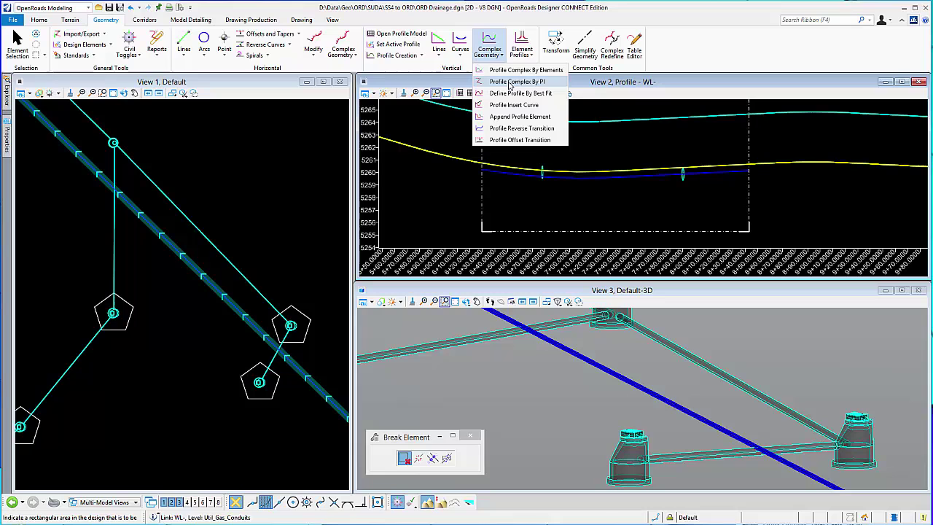
pyautogui.click(511, 83)
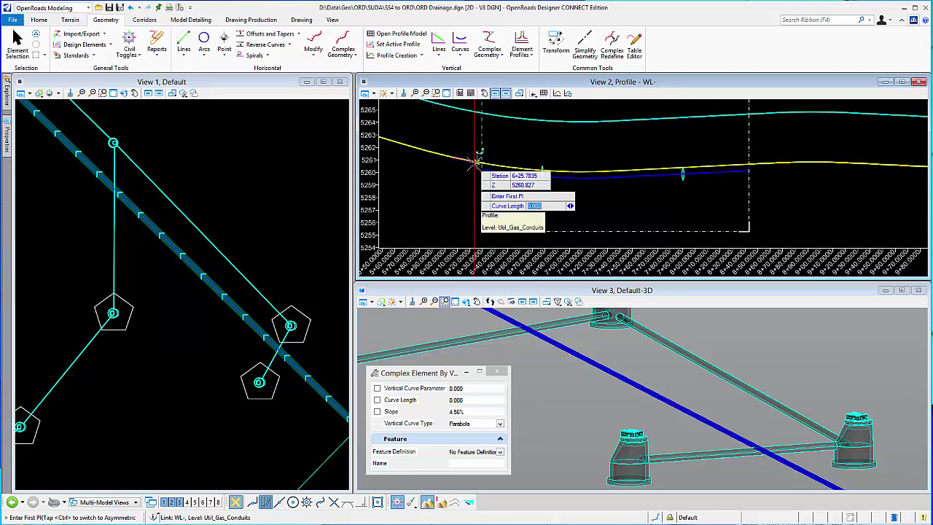
pyautogui.click(476, 161)
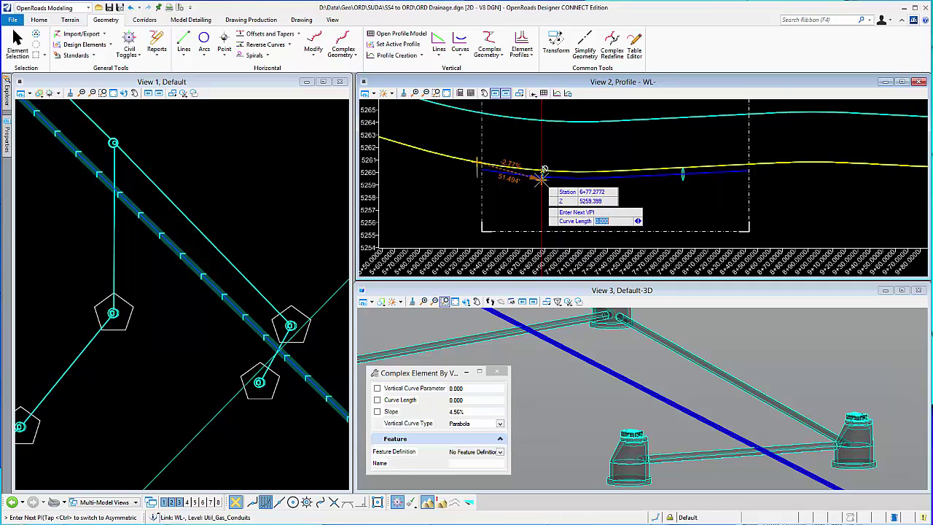
pyautogui.scroll(3, 541, 177)
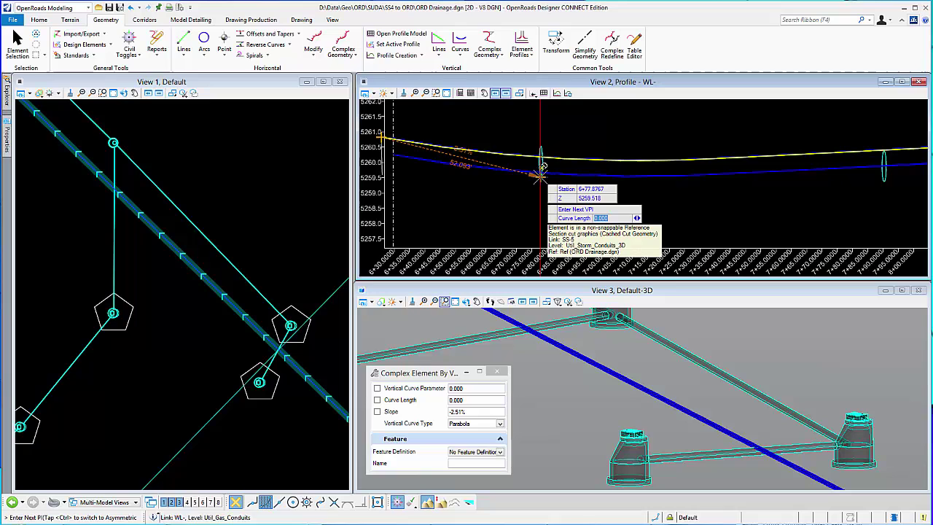
pyautogui.scroll(-2, 538, 188)
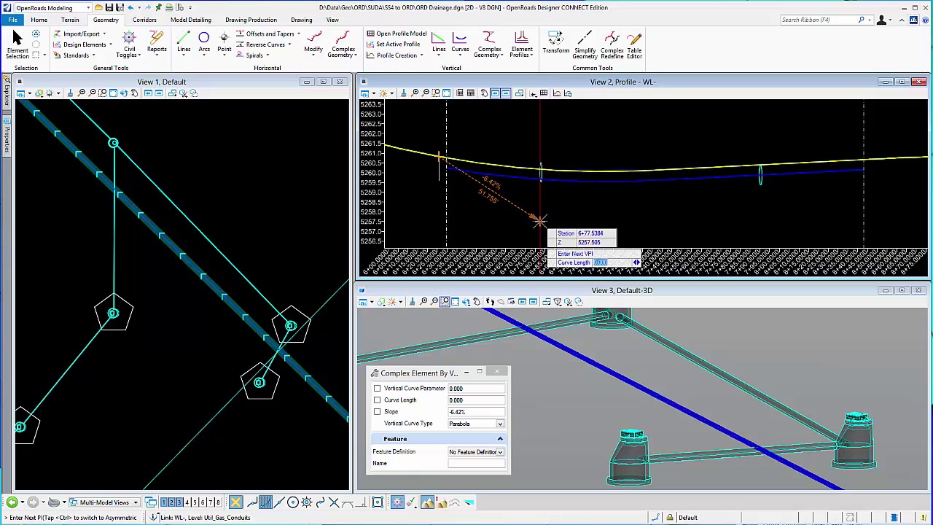
pyautogui.click(539, 220)
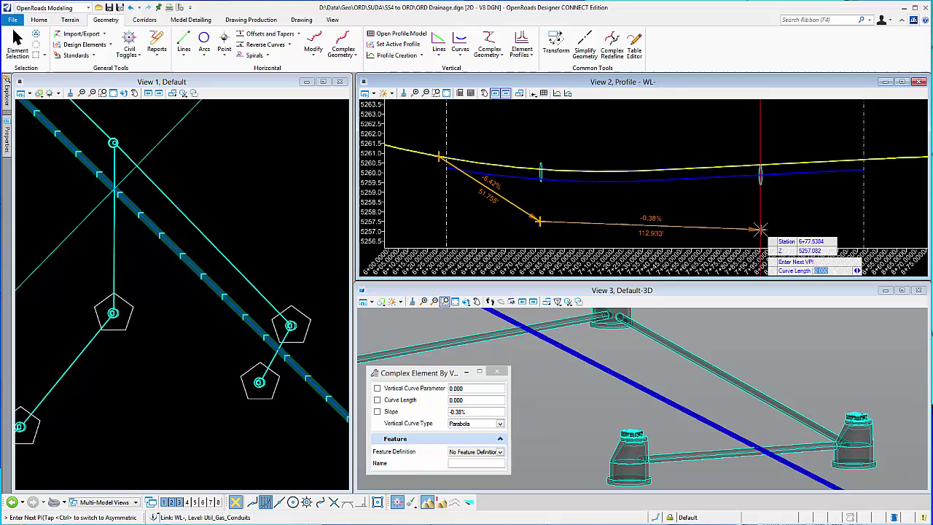
pyautogui.click(760, 228)
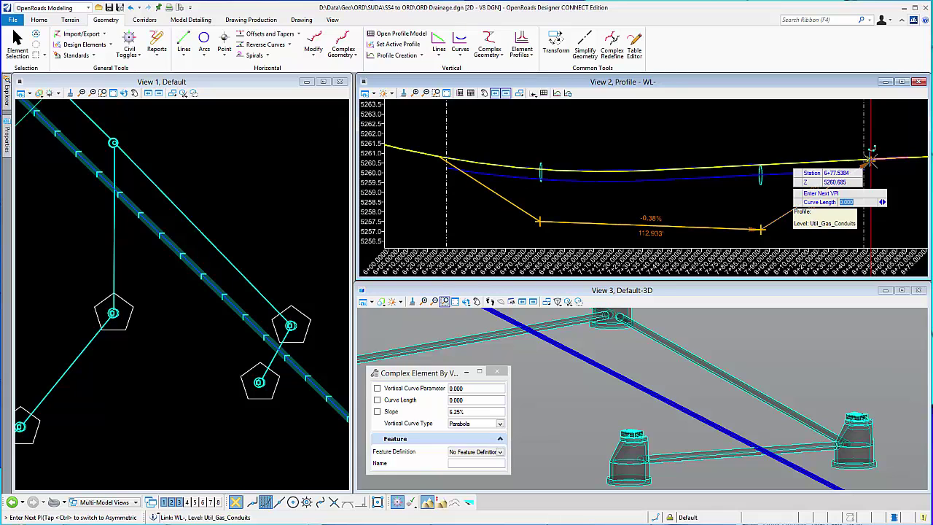
pyautogui.click(867, 159)
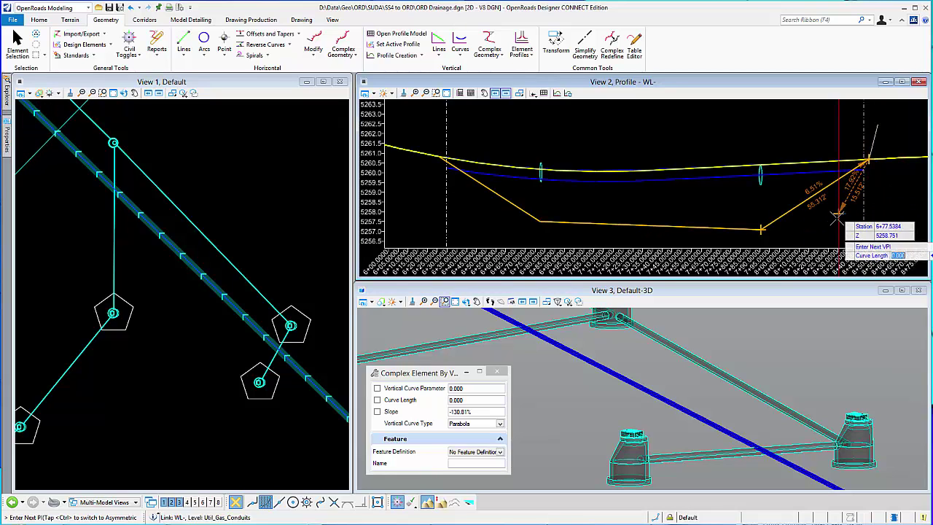
pyautogui.rightClick(839, 218)
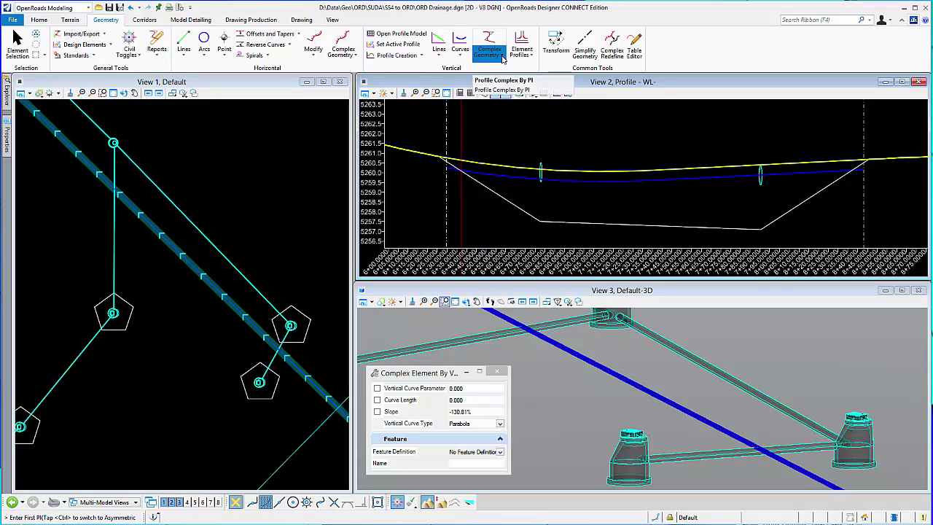
# - Join the WL- pieces and the lowered dip using Profile Complex By Elements
pyautogui.click(500, 57)
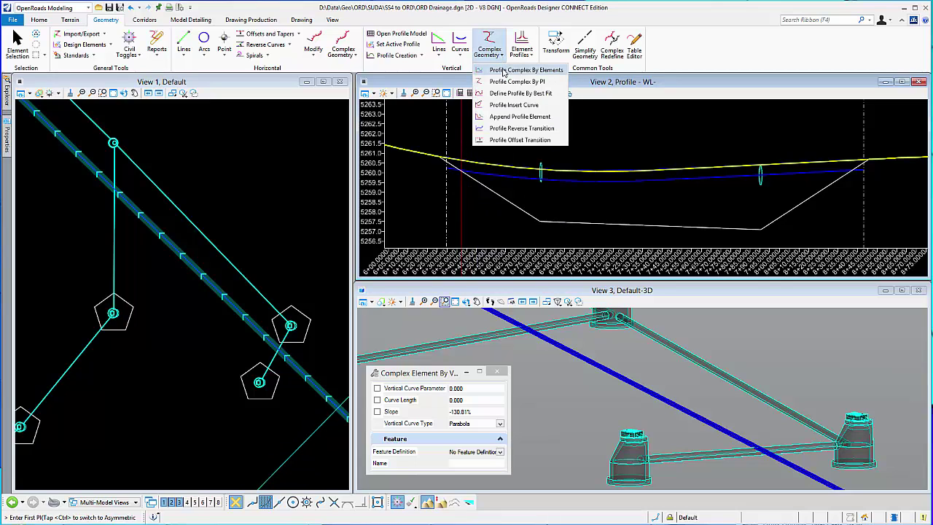
pyautogui.click(503, 70)
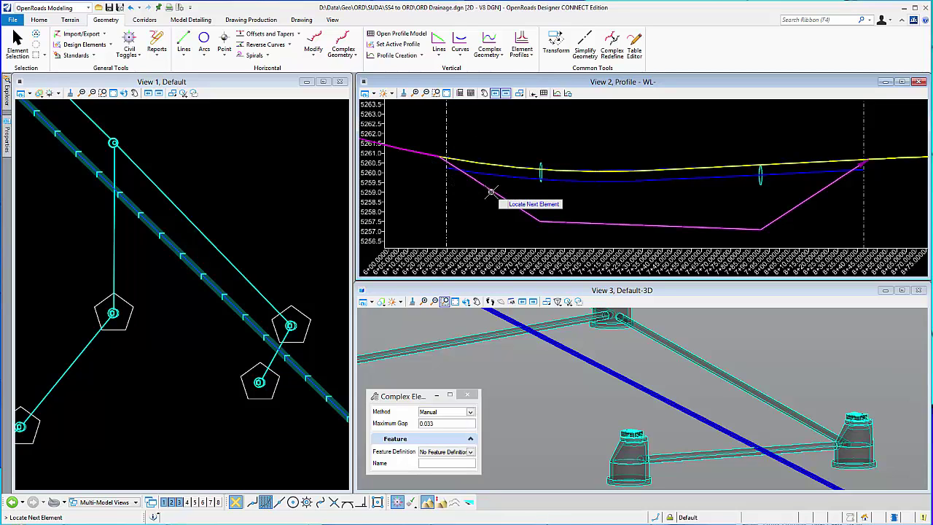
pyautogui.click(426, 186)
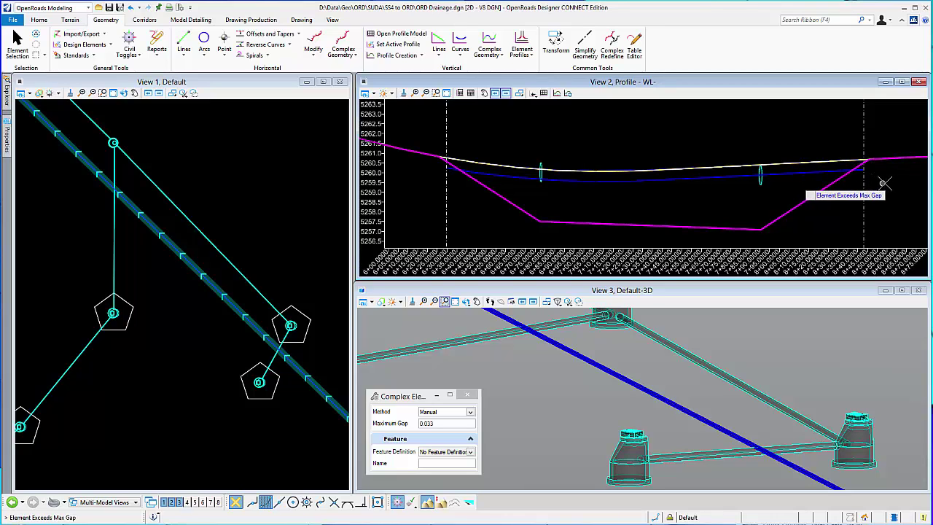
pyautogui.rightClick(875, 164)
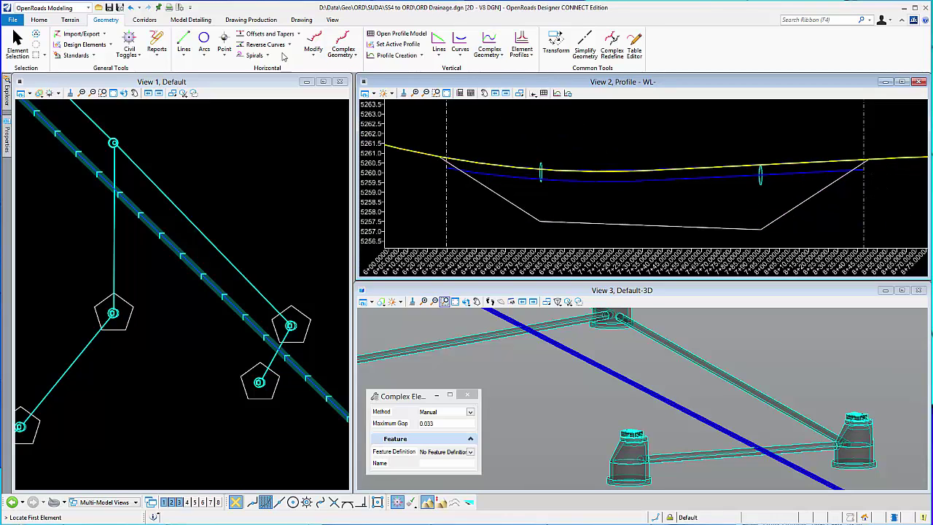
pyautogui.click(16, 38)
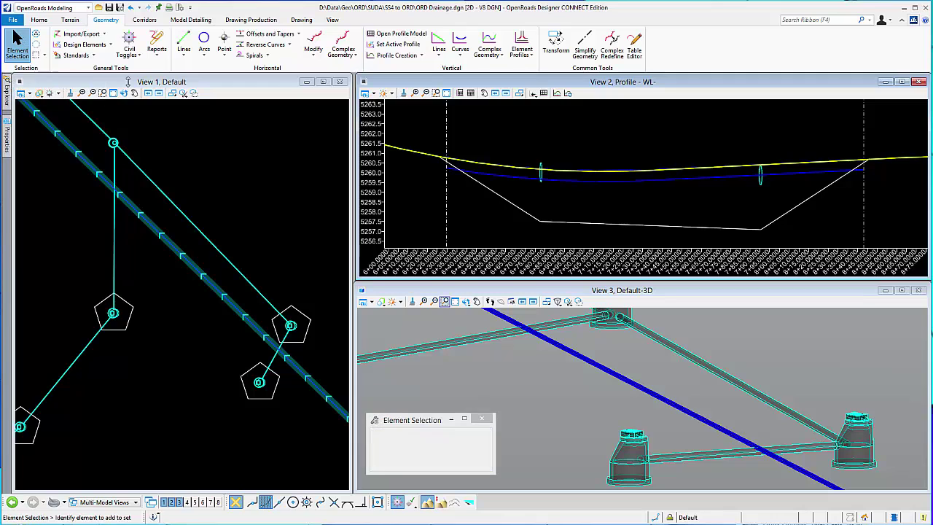
# - Set the joined complex profile as the active WL- profile, then zoom out to review it
pyautogui.click(535, 218)
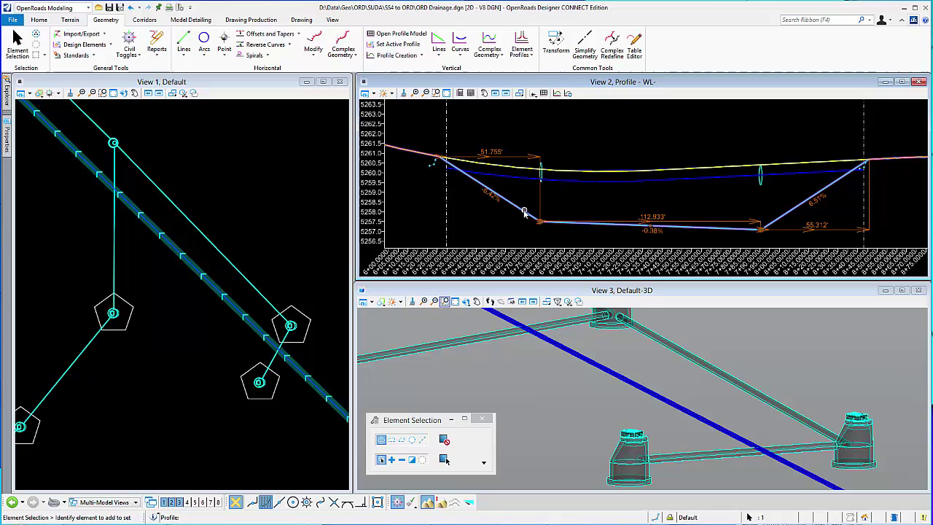
pyautogui.moveTo(526, 214)
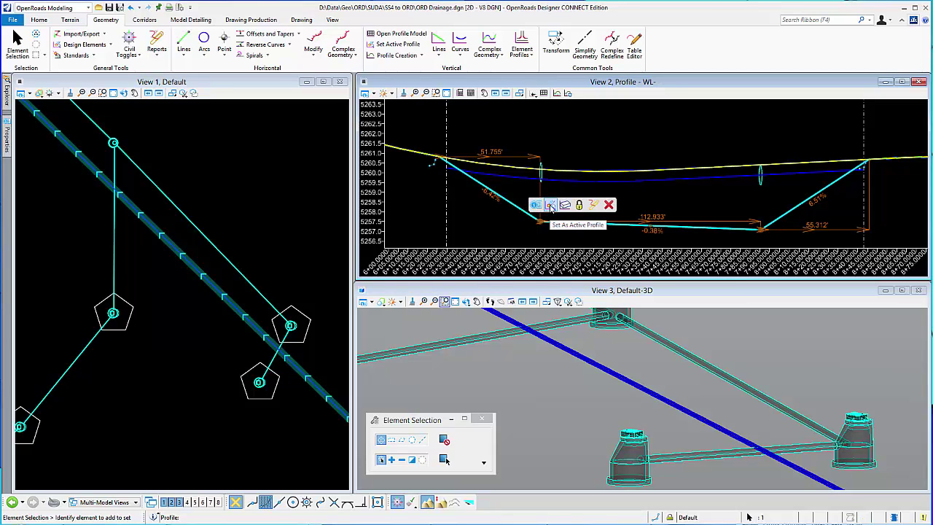
pyautogui.click(551, 205)
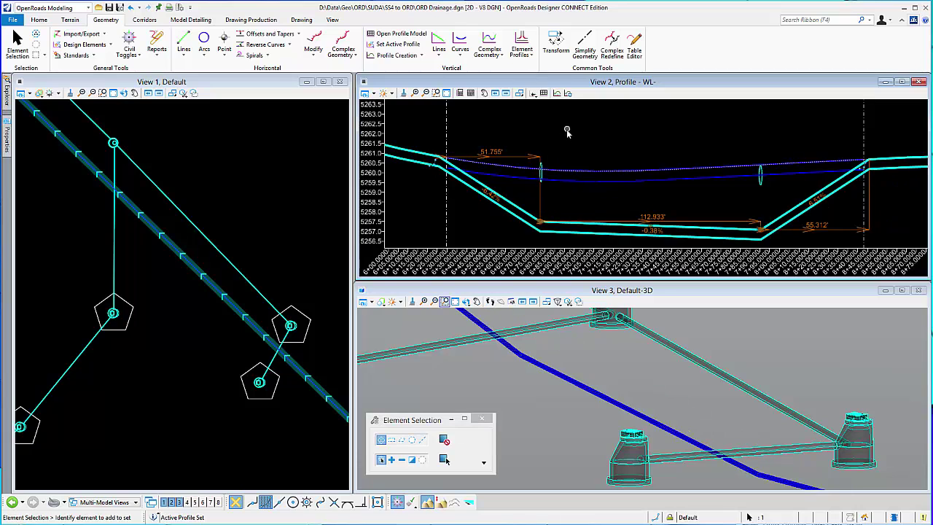
pyautogui.scroll(-2, 563, 132)
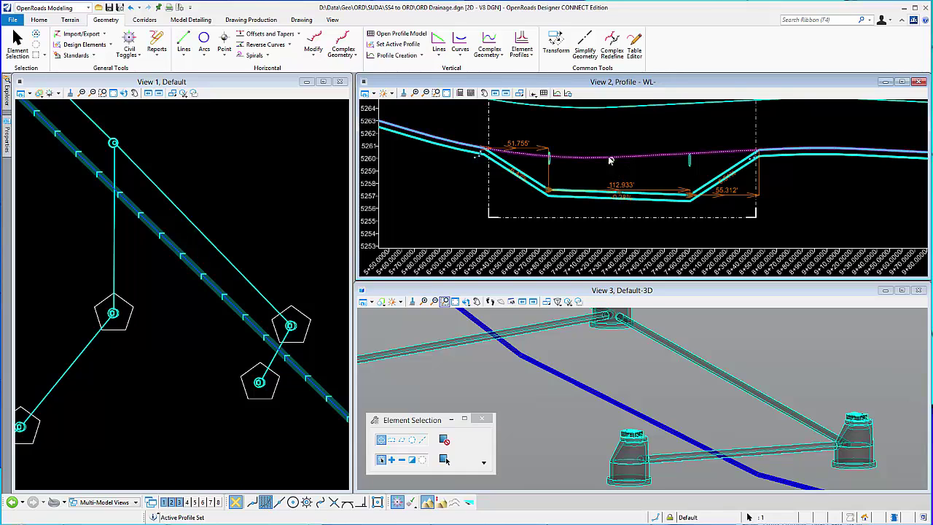
pyautogui.scroll(-1, 605, 148)
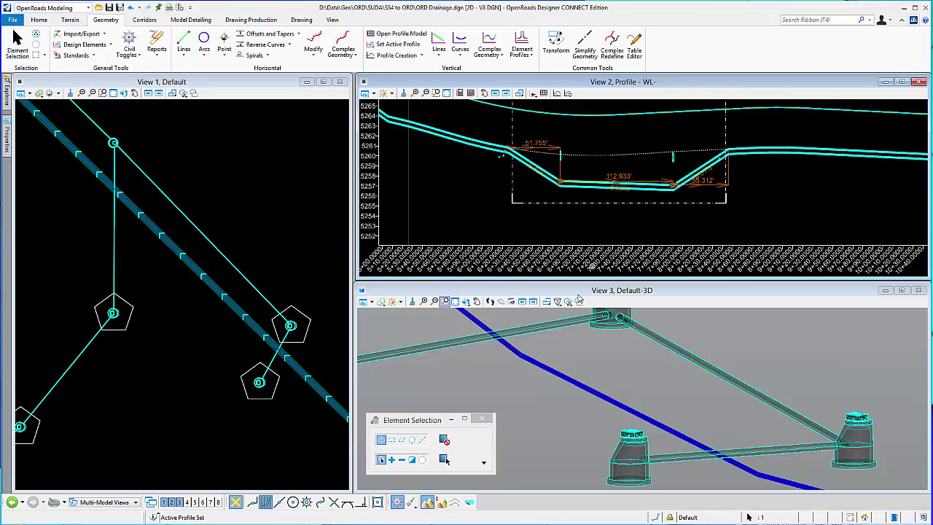